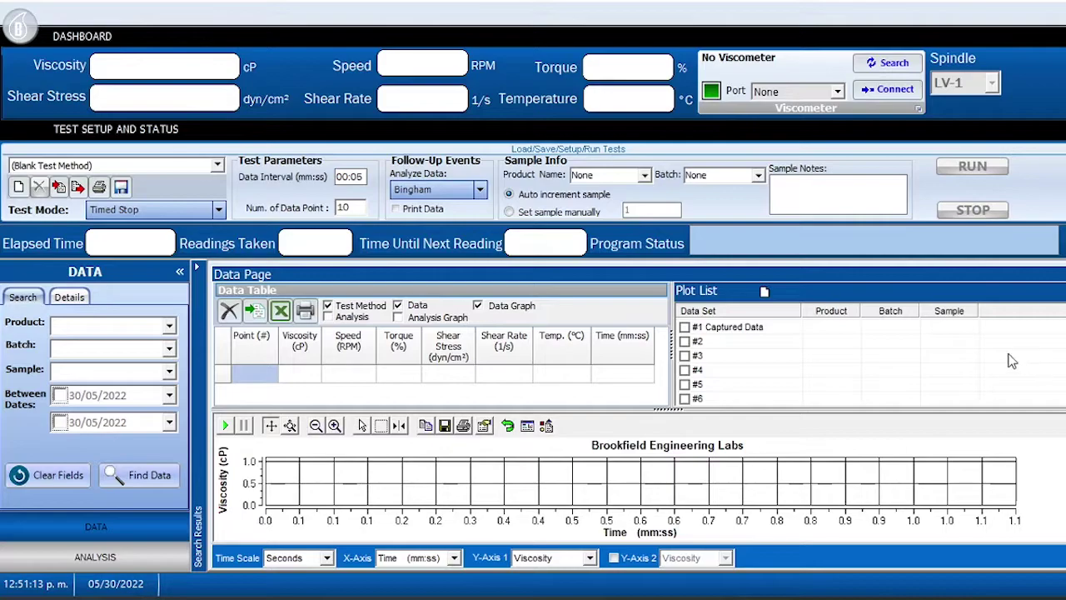
Step: Search for the connected viscometer, dismiss the communication error, and repeat the search
left_click(896, 67)
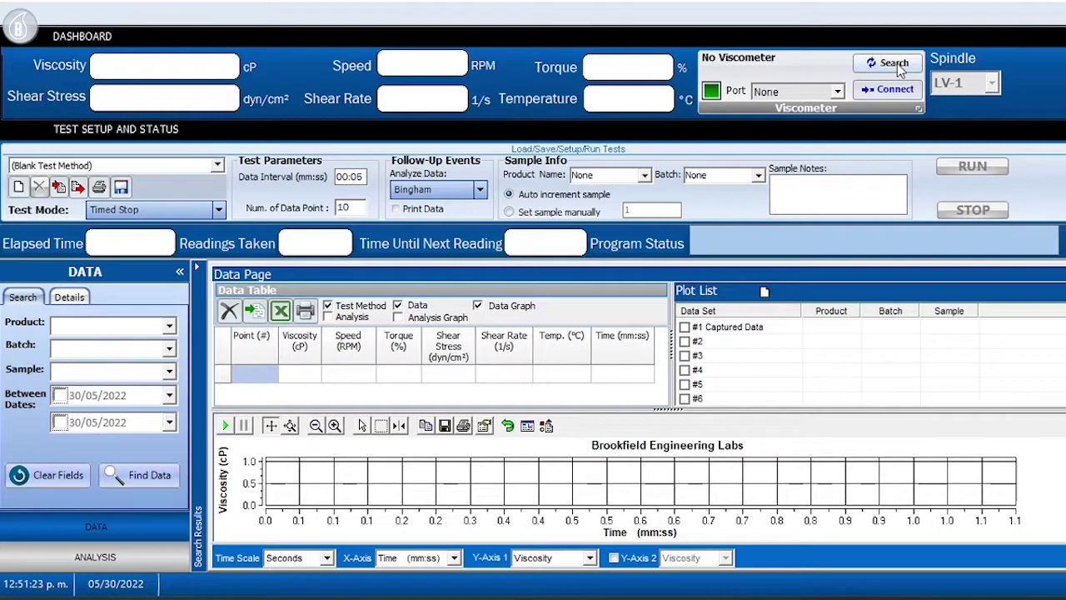
left_click(898, 67)
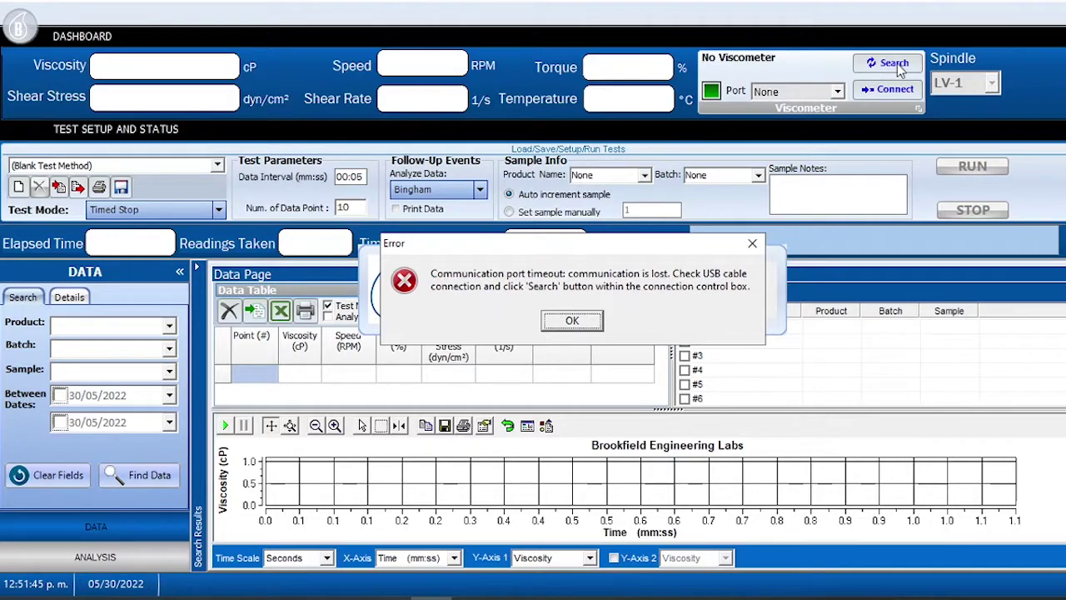
left_click(589, 323)
left_click(588, 323)
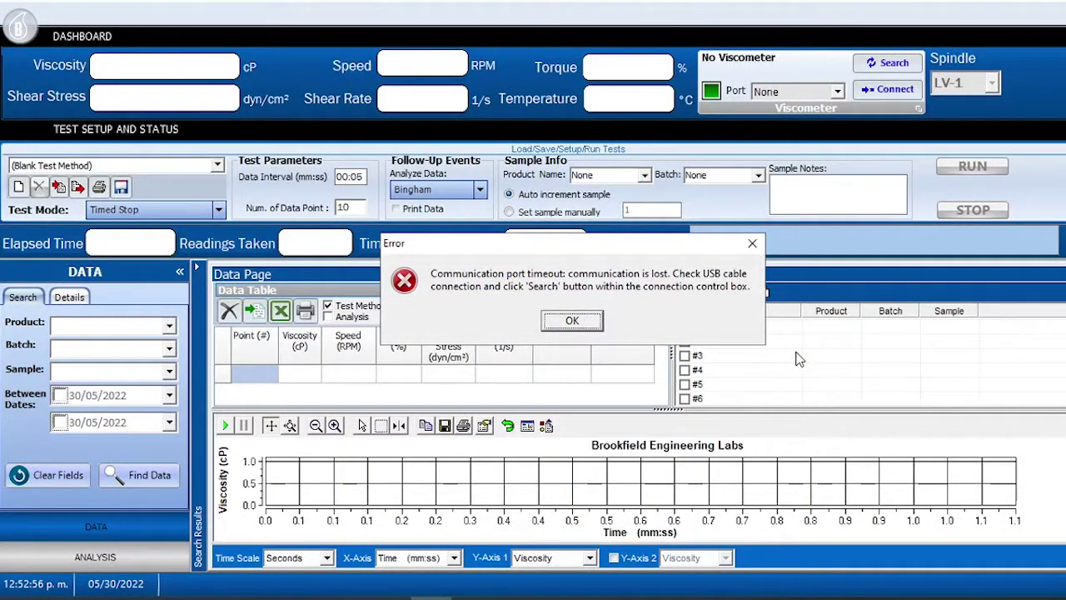
left_click(572, 325)
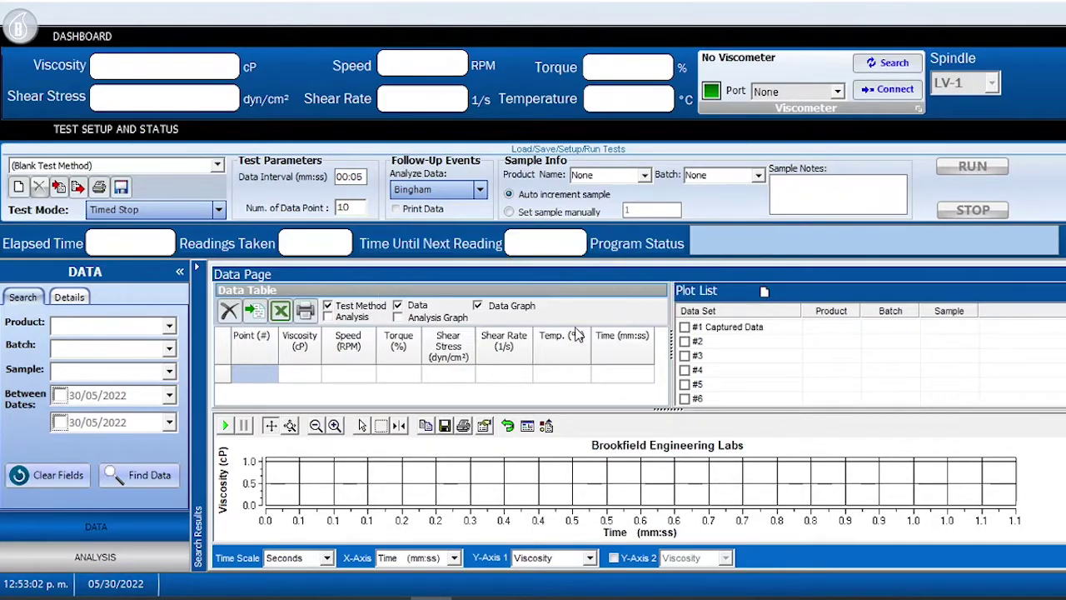
left_click(892, 65)
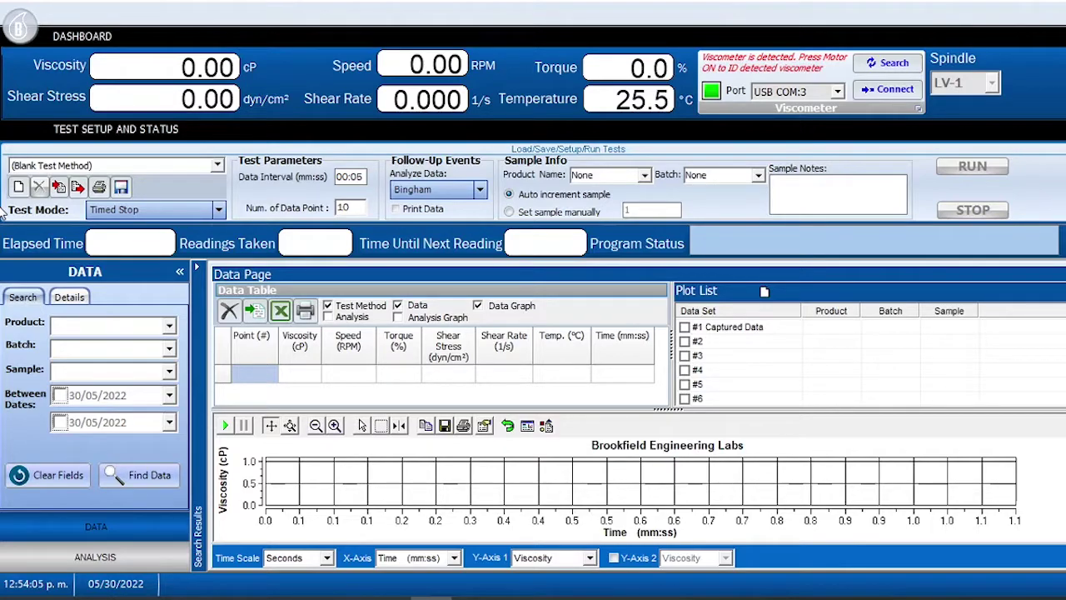
Step: Name the blank test method JABON and set its test mode to Timed Stop
left_click(121, 166)
key("BackSpace")
key("BackSpace")
key("BackSpace")
key("BackSpace")
key("BackSpace")
key("BackSpace")
key("BackSpace")
key("BackSpace")
key("BackSpace")
key("BackSpace")
key("BackSpace")
key("BackSpace")
key("BackSpace")
key("BackSpace")
key("BackSpace")
key("BackSpace")
key("BackSpace")
key("BackSpace")
key("BackSpace")
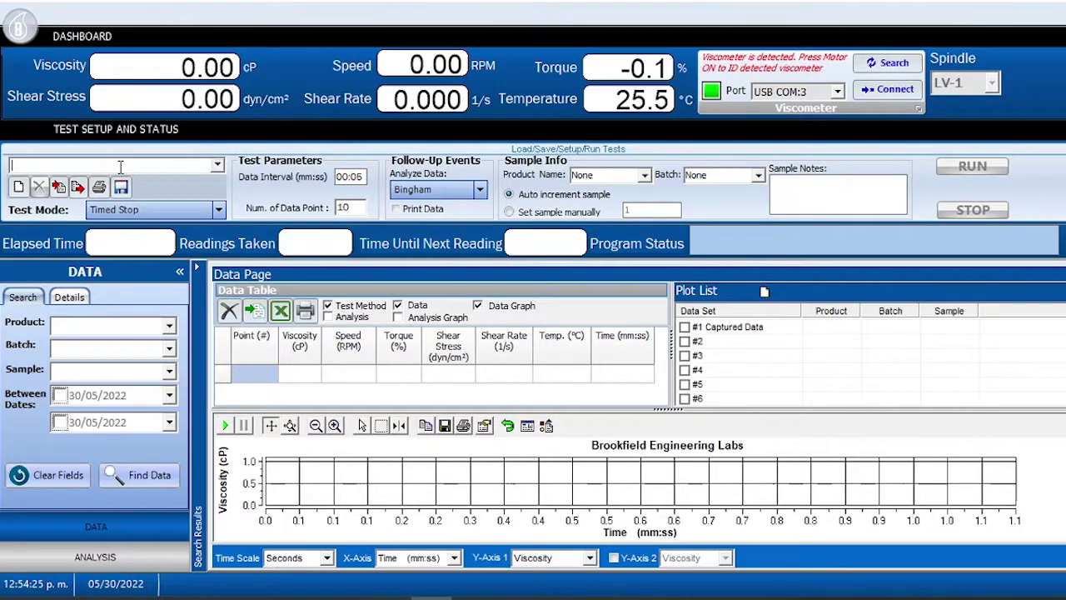
type("JABON")
left_click(218, 211)
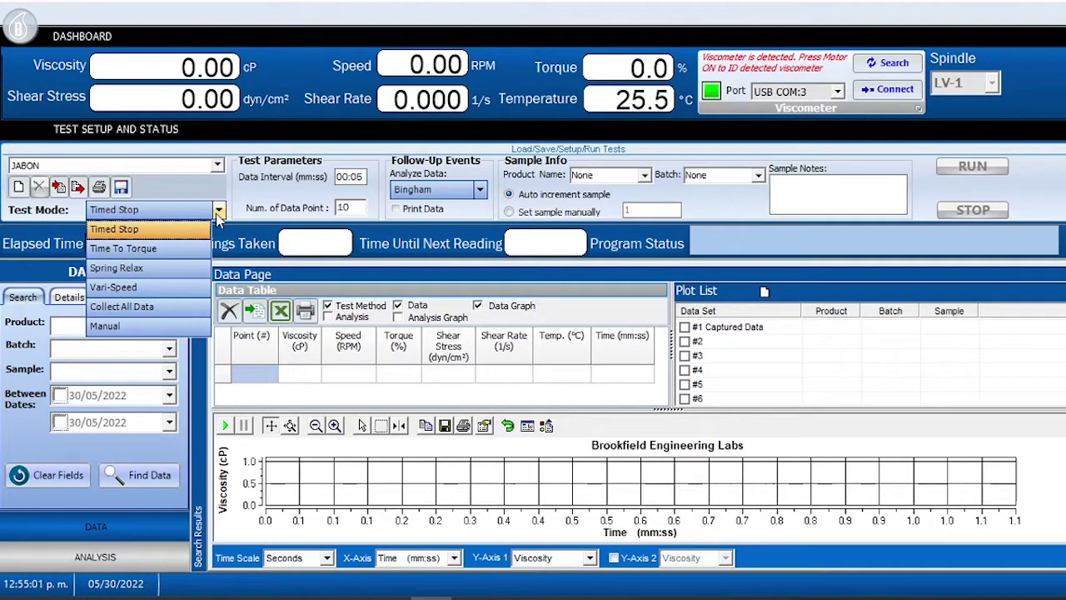
left_click(164, 231)
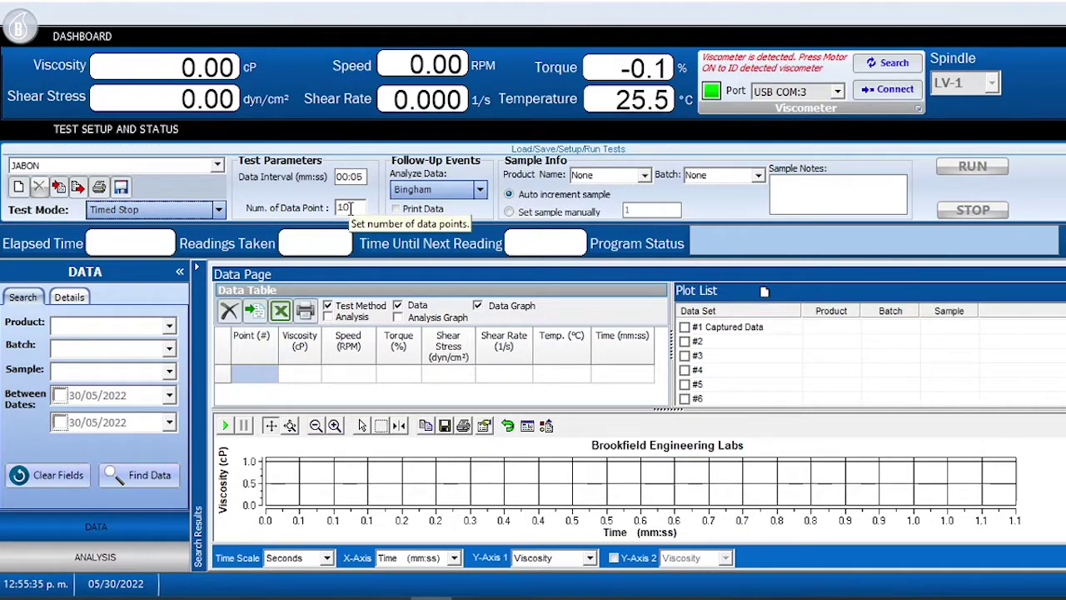
Step: Set the test's data interval to 00:10 and its follow-up data analysis to None
left_click(363, 176)
left_click_drag(356, 176, 363, 175)
double_click(364, 176)
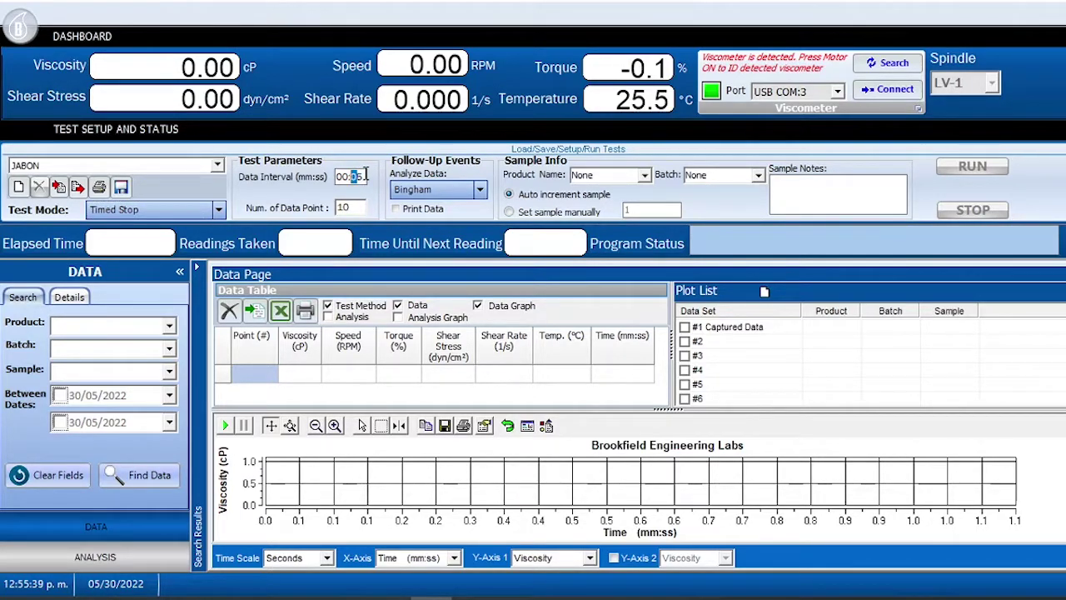
type("10")
left_click(481, 190)
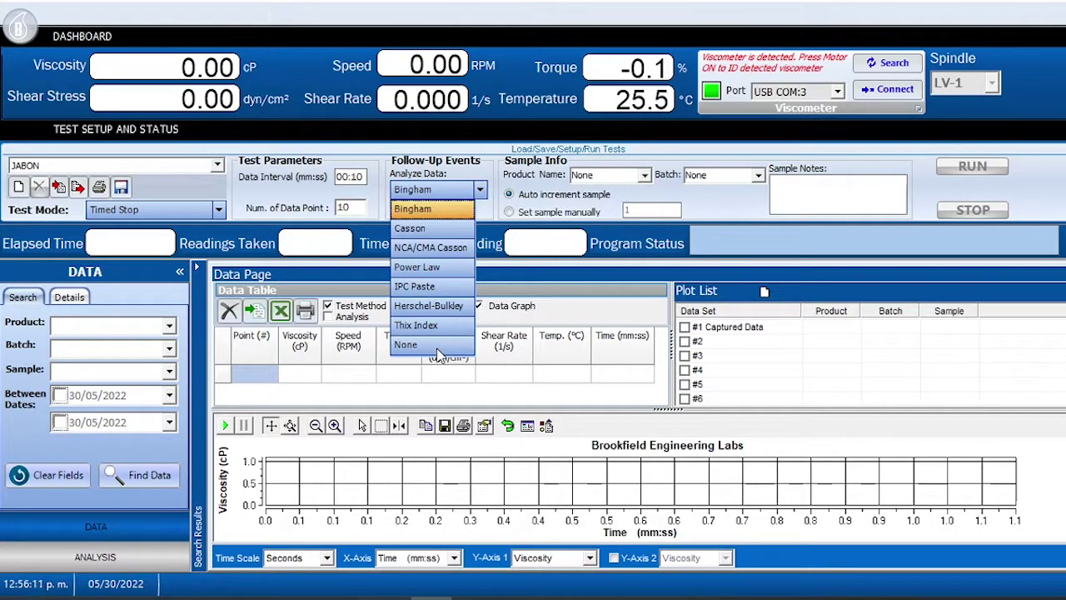
left_click(408, 344)
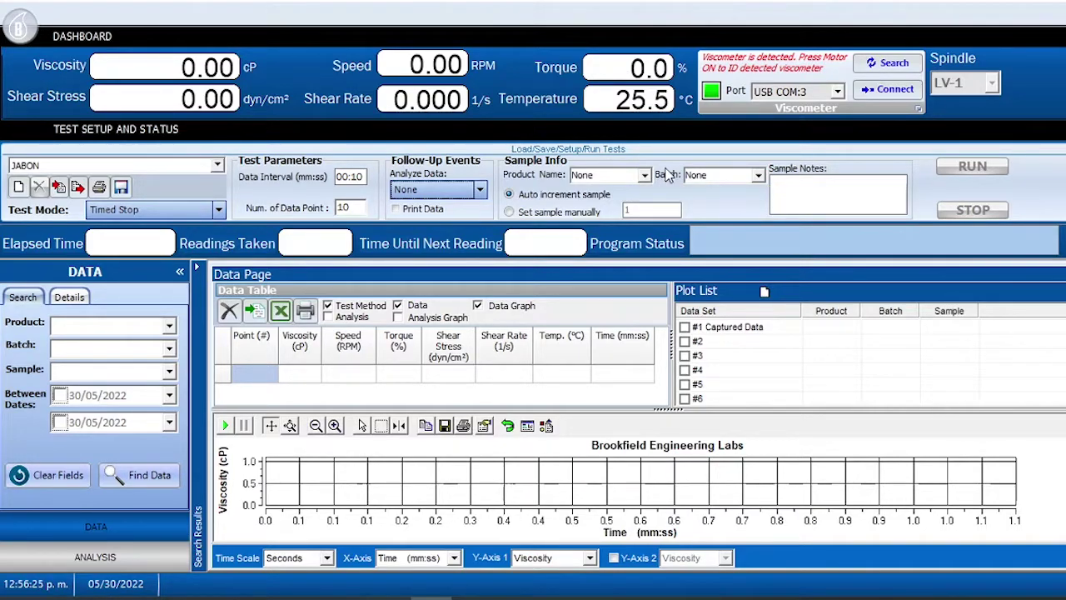
Step: Enter PRUEBA as the sample's product name and 0001 as its batch
double_click(607, 175)
key("BackSpace")
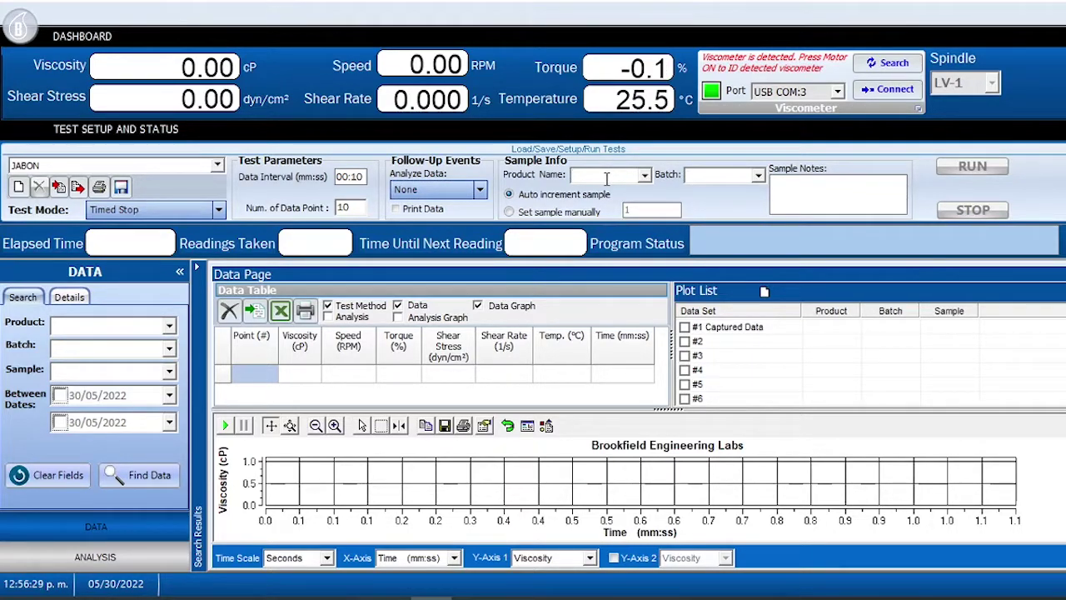
type("PRUEBA")
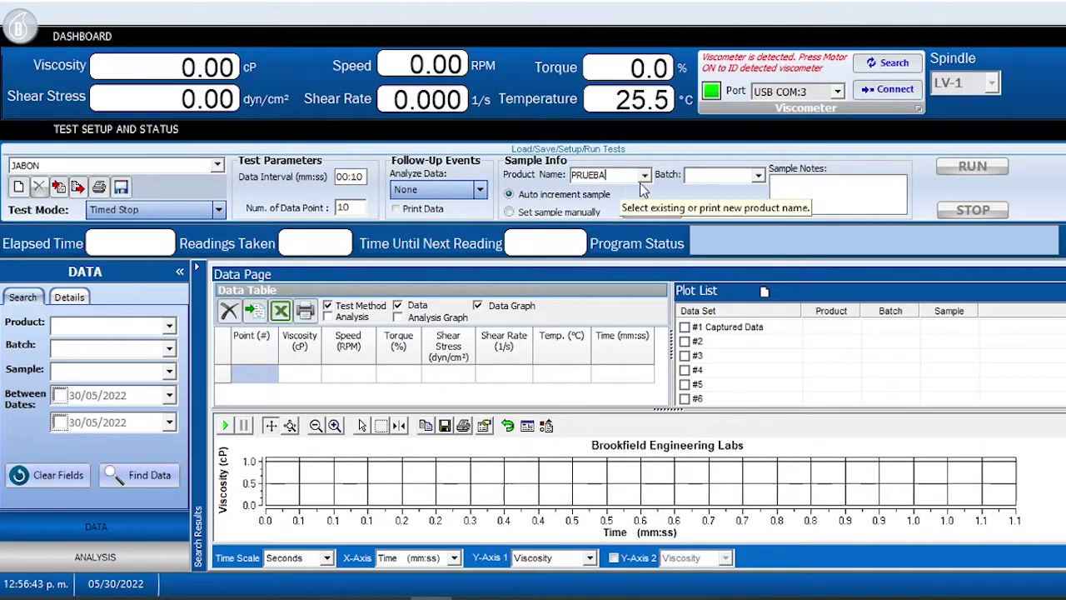
left_click(700, 176)
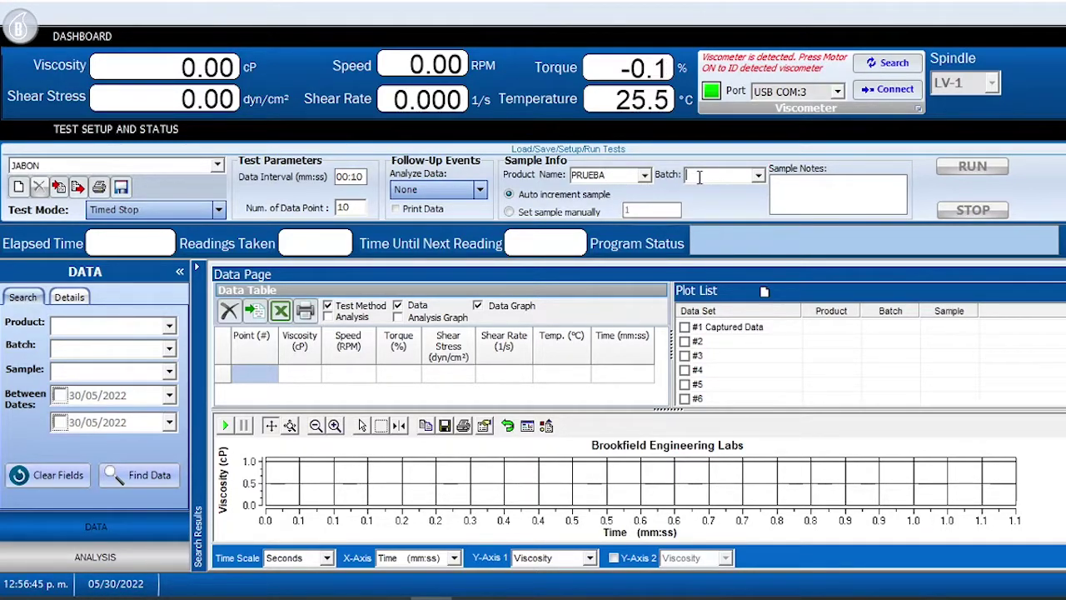
type("0001")
Step: Add the sample note "ESTO ES UNA PRUEBA DEL SOFTWARE"
left_click(793, 184)
type("ESTO ES UNA PRUEBA DEL SOFT")
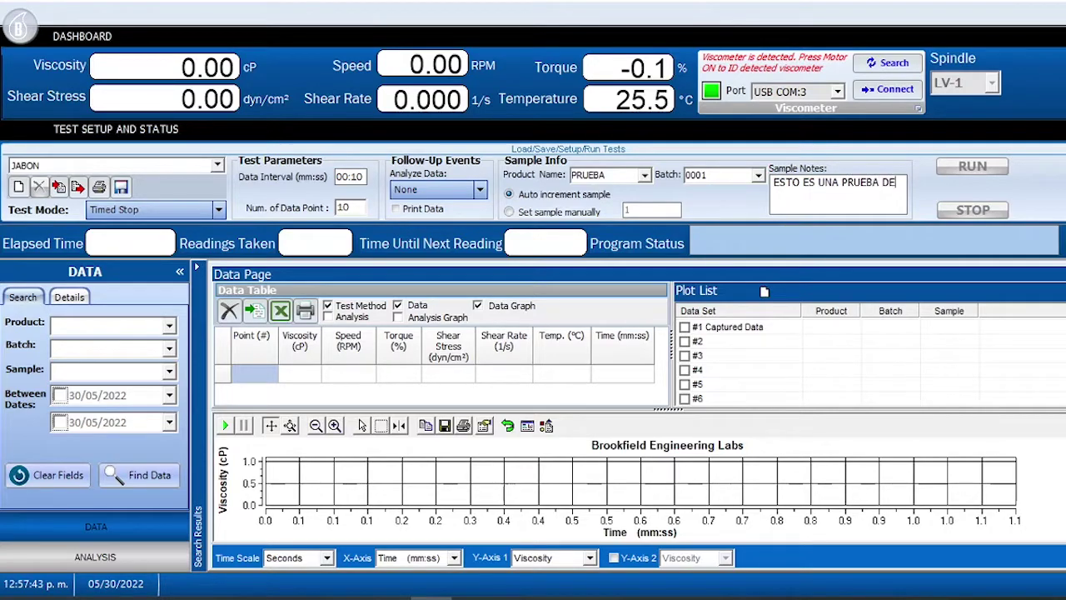
type("WARE")
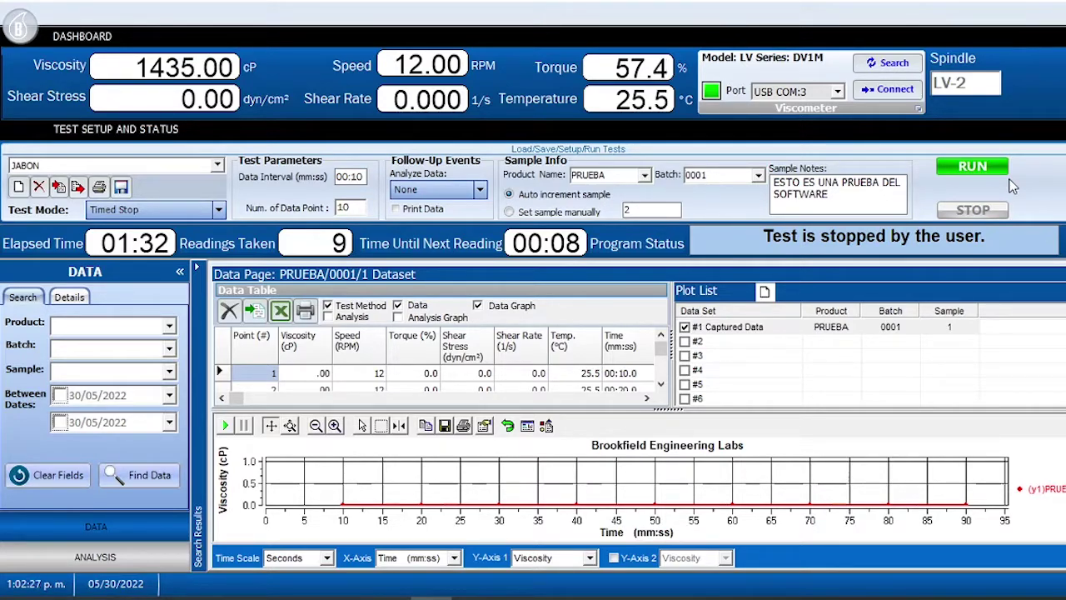
Step: Run the JABON test again for sample 2 of product PRUEBA, batch 0001
left_click(977, 165)
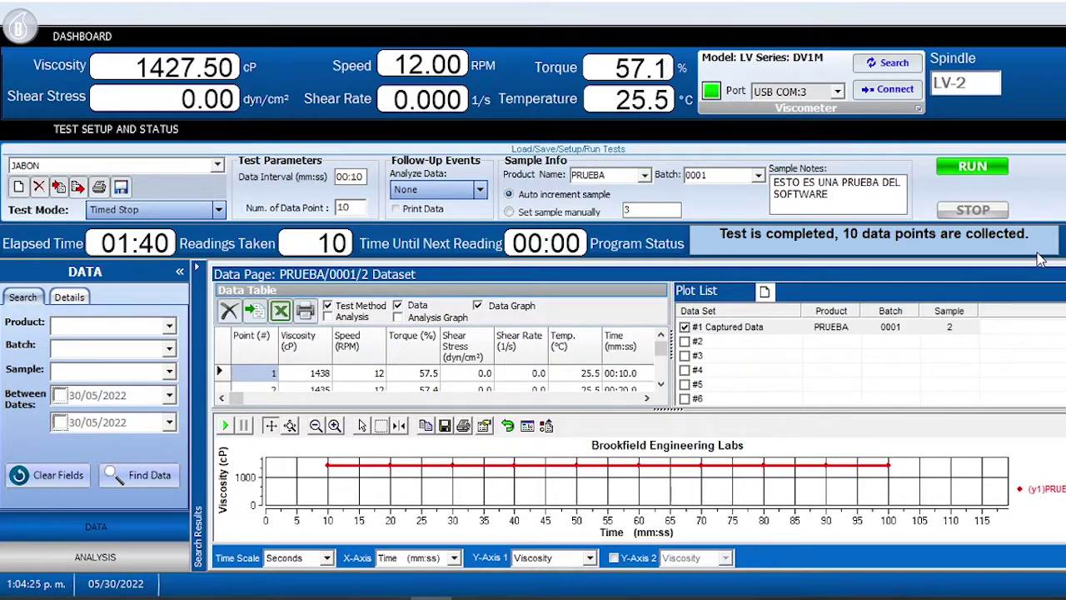
Step: Examine the readings in the captured data table row by row, down to the last data point
left_click(661, 387)
left_click(661, 386)
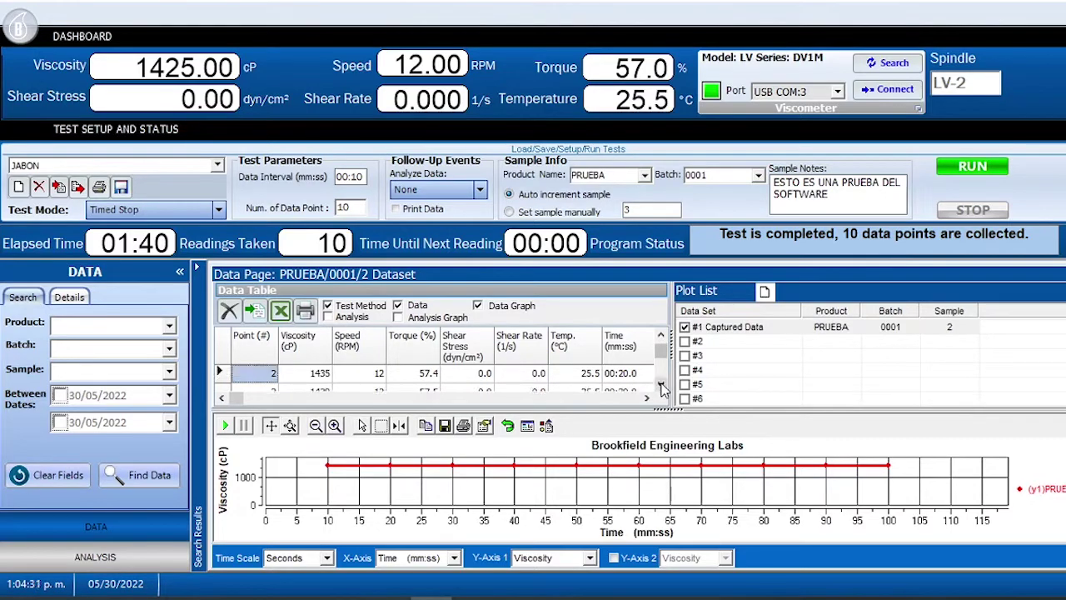
left_click(661, 386)
left_click(661, 386)
left_click(661, 386)
left_click(661, 386)
left_click(661, 386)
left_click(661, 386)
left_click(661, 387)
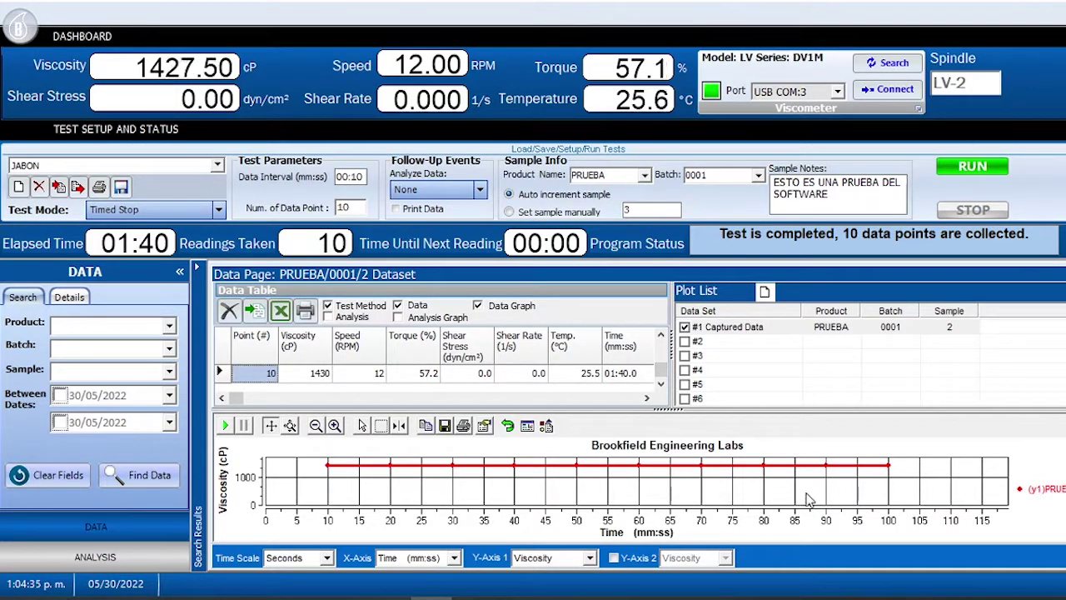